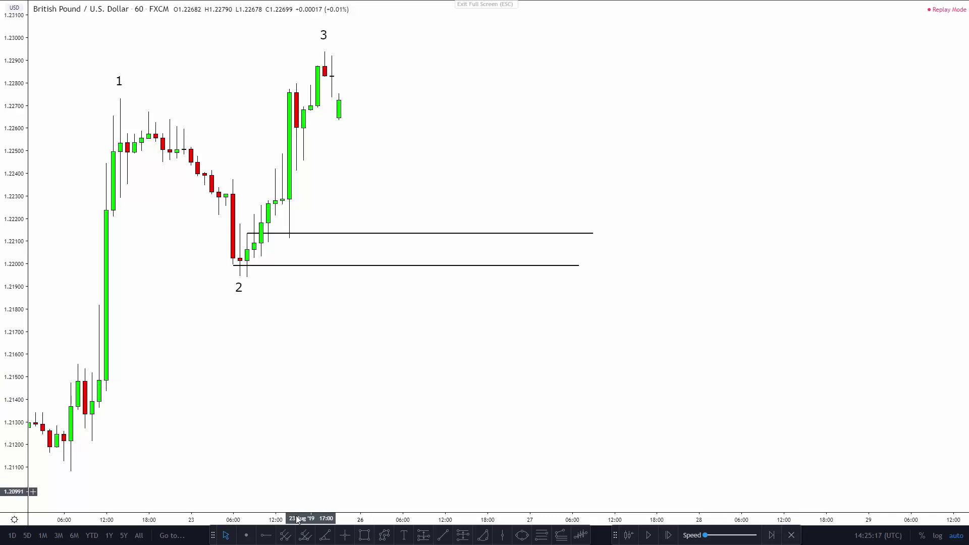
Draw a pitchfork from swing 1's high through swing 2's low to swing 3's high
click(285, 537)
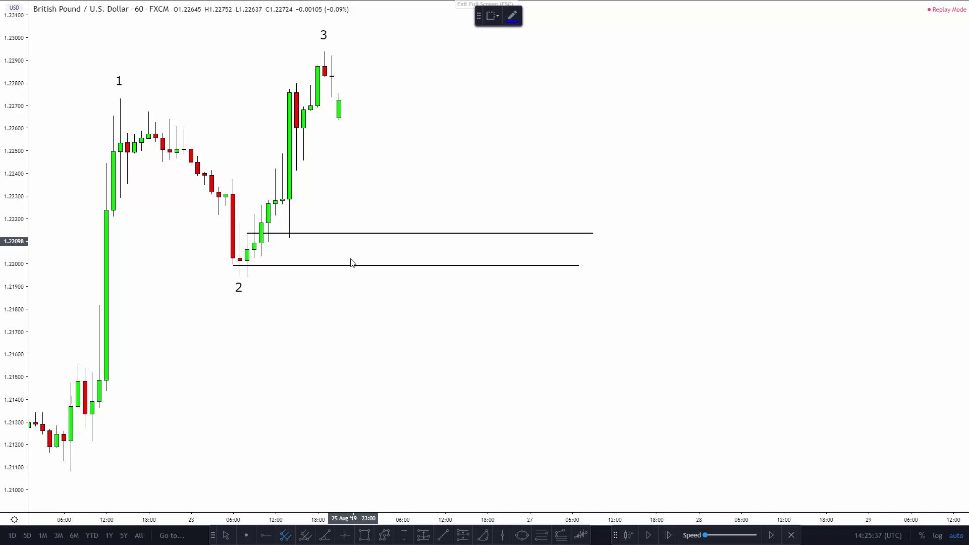
click(121, 98)
click(241, 277)
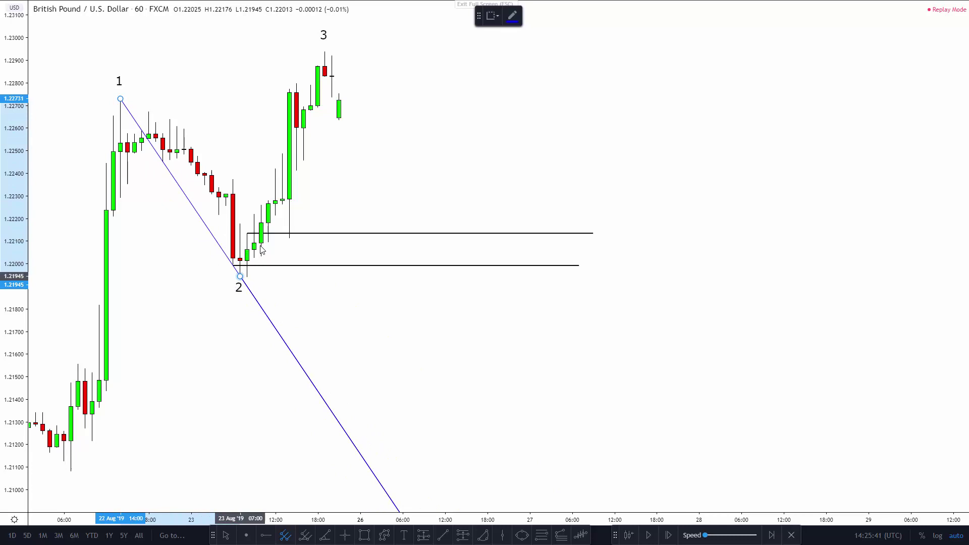
click(325, 52)
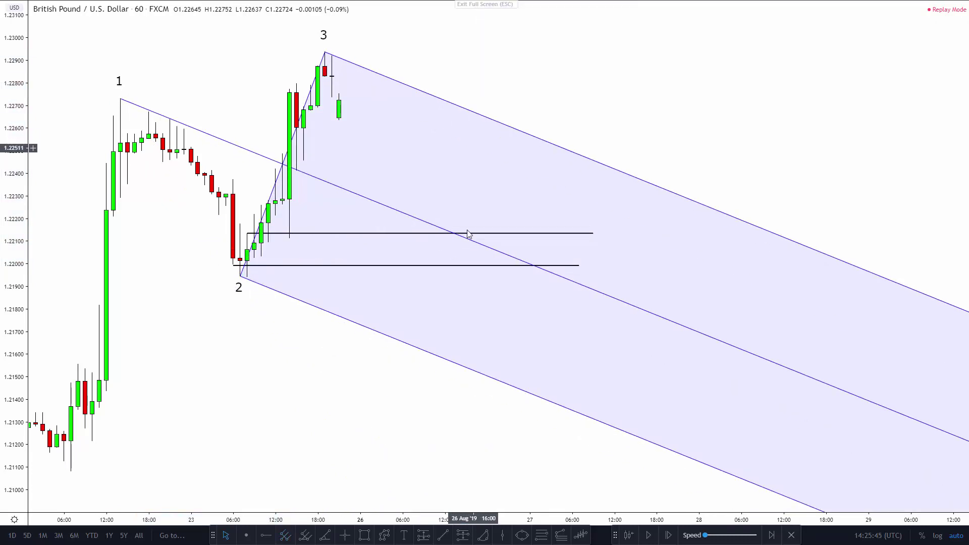
Step the replay forward about 15 hourly bars until price returns to the median line near 1.2210
click(668, 536)
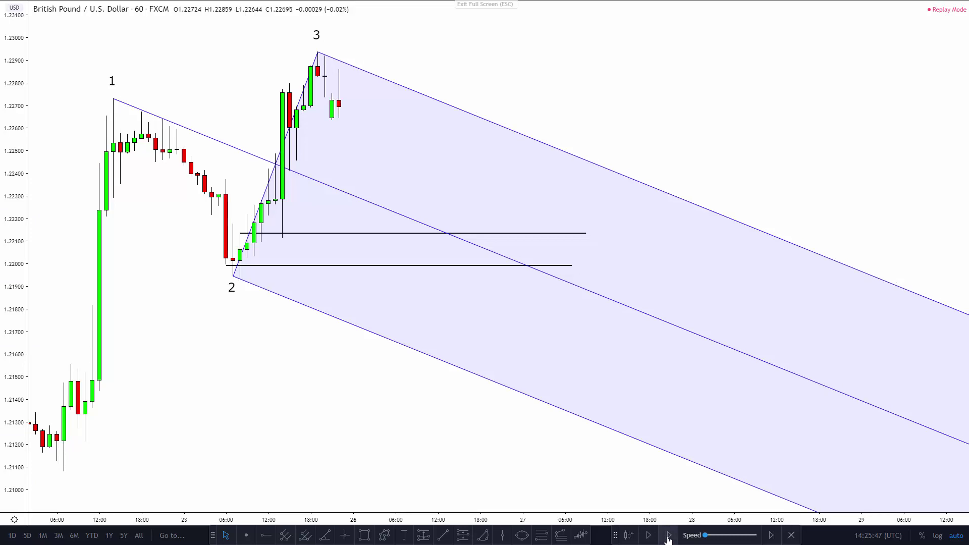
click(668, 536)
click(668, 536)
click(668, 536)
click(668, 536)
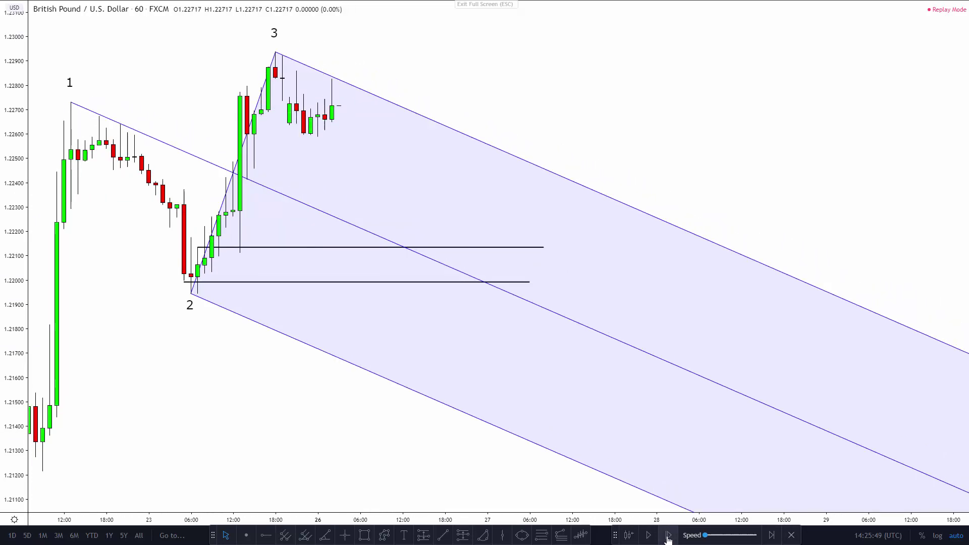
click(667, 538)
click(667, 538)
click(668, 538)
click(667, 538)
click(668, 538)
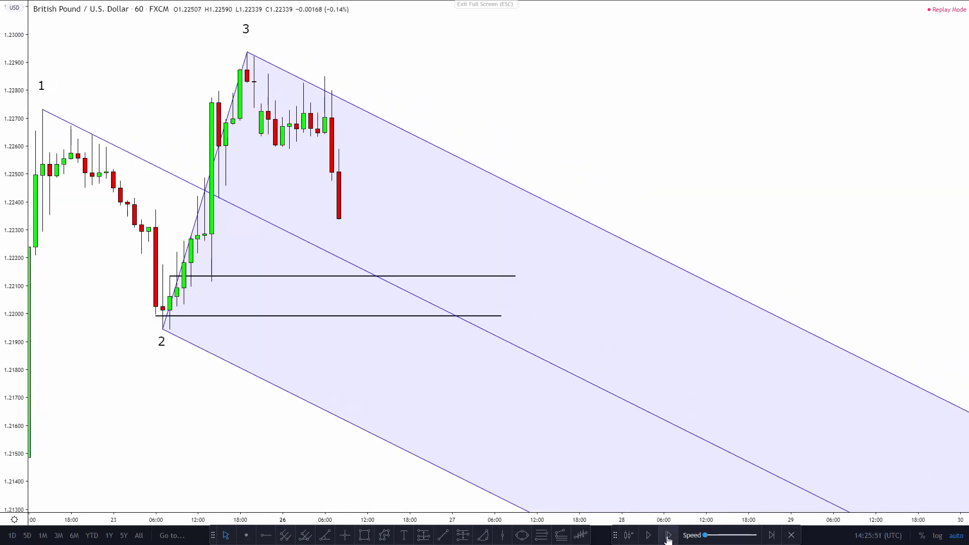
click(667, 538)
click(667, 538)
click(667, 538)
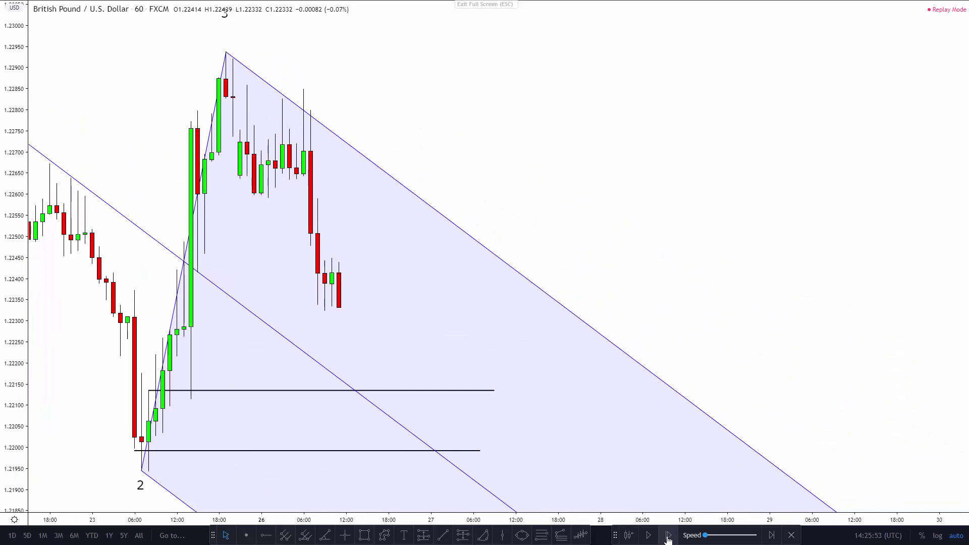
click(667, 538)
click(668, 539)
click(668, 538)
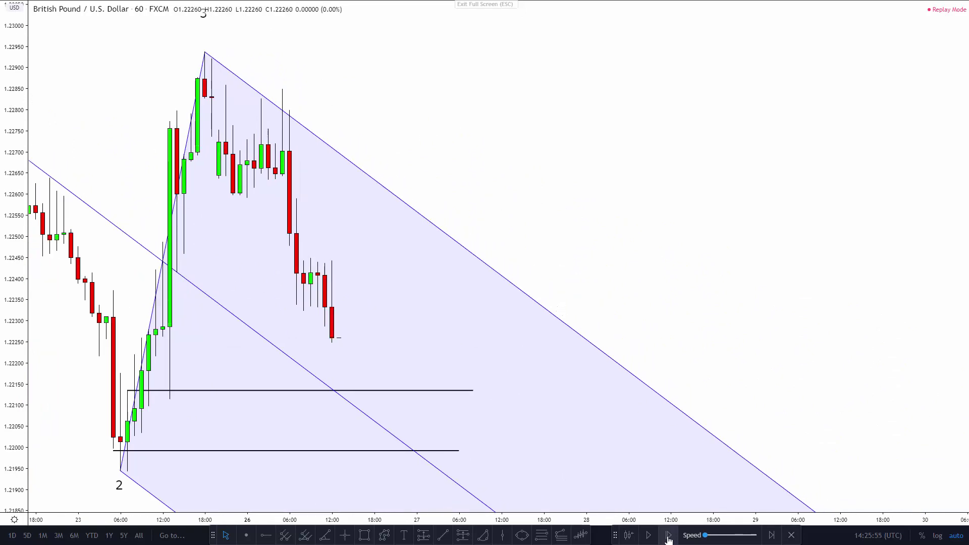
click(668, 538)
scroll(705, 210, down, 3)
drag(706, 210, 650, 206)
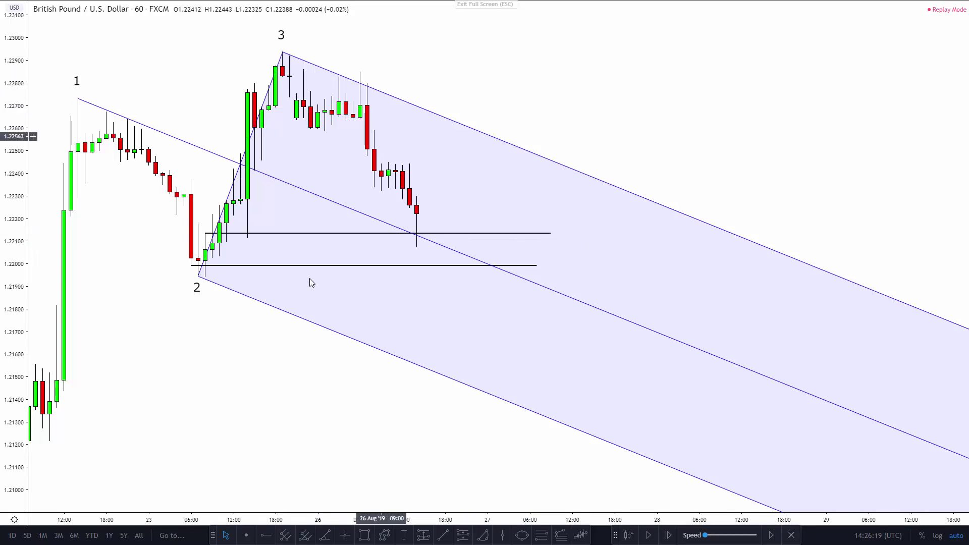
drag(285, 357, 353, 368)
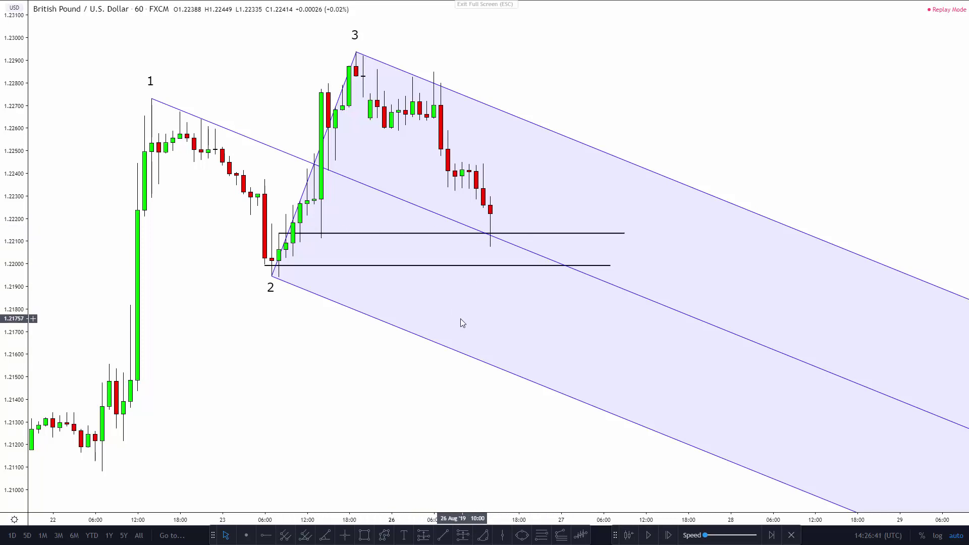
Delete the old pitchfork and redraw one from swing 2's low to the latest candle's low
click(399, 204)
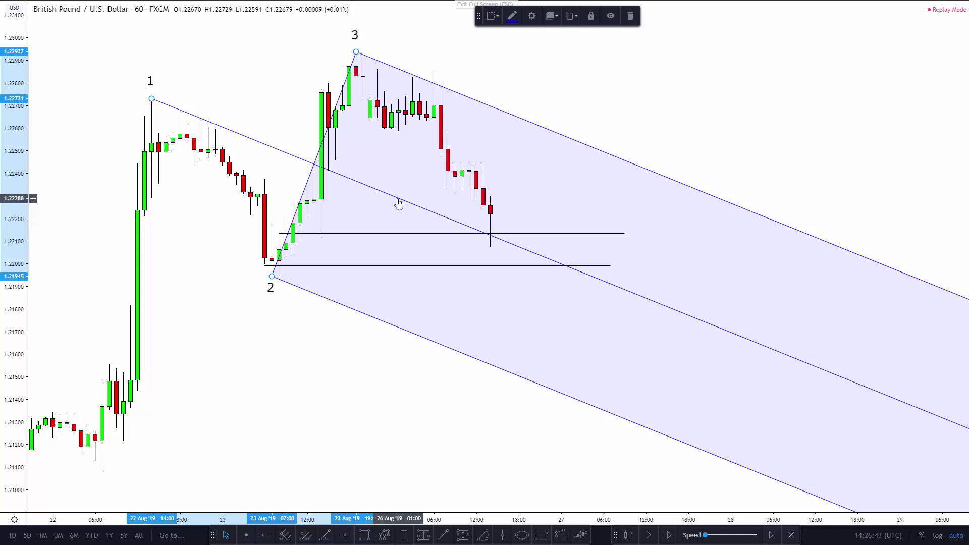
key(Delete)
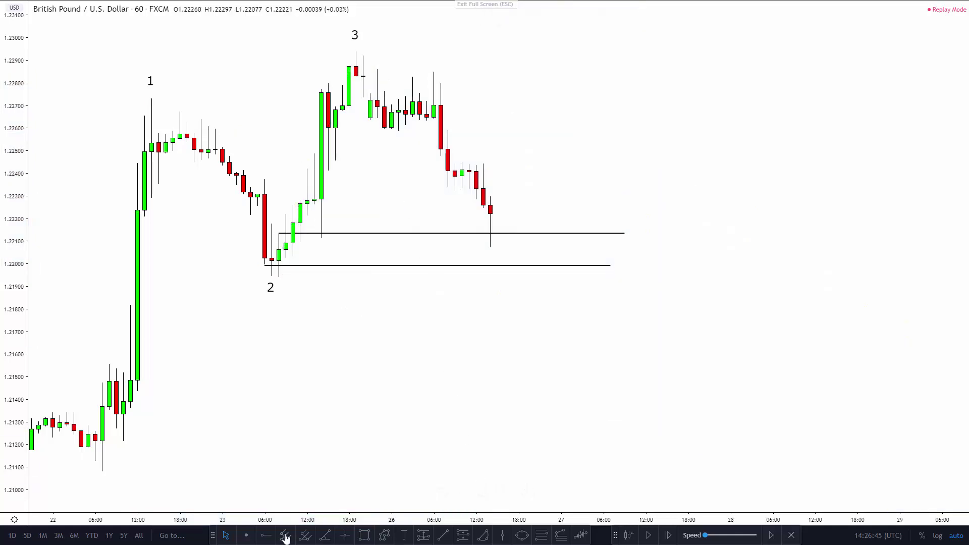
click(285, 536)
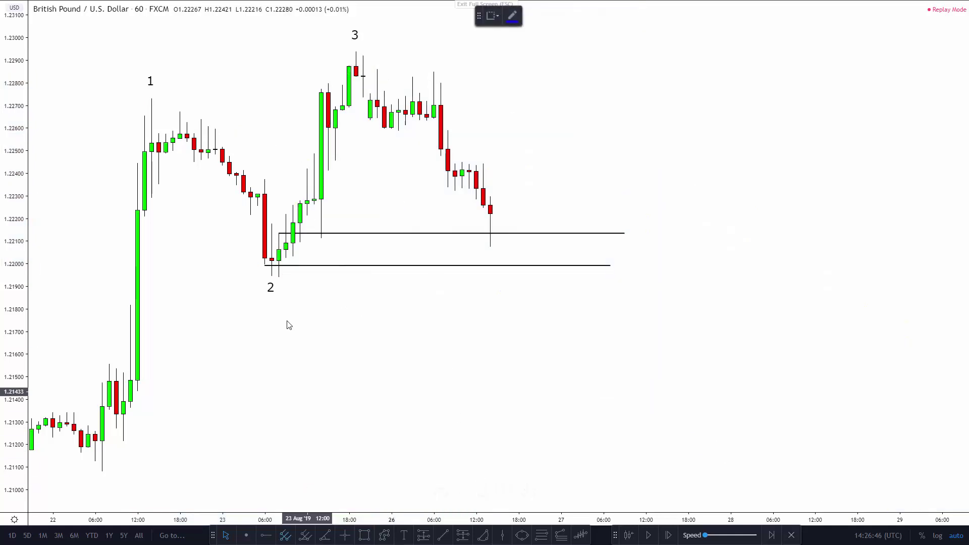
click(281, 274)
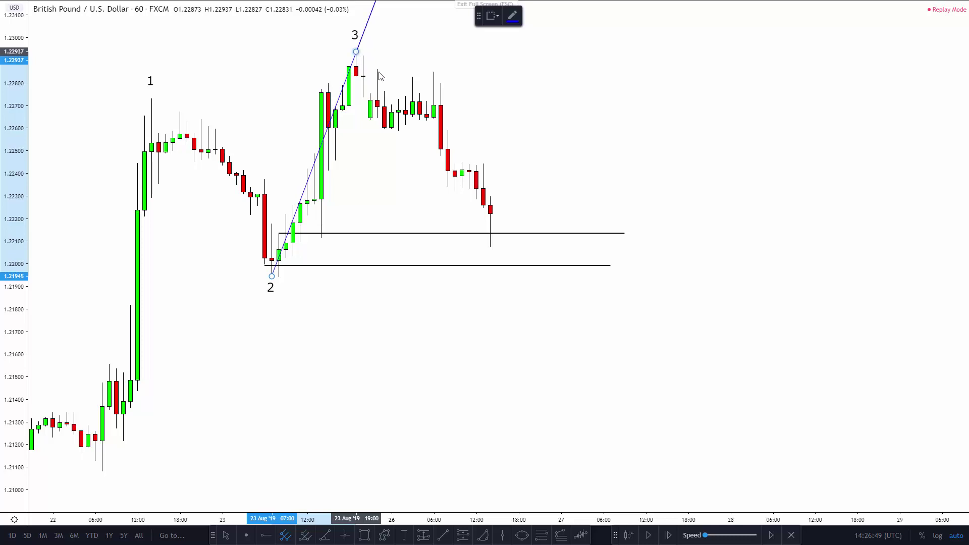
click(493, 251)
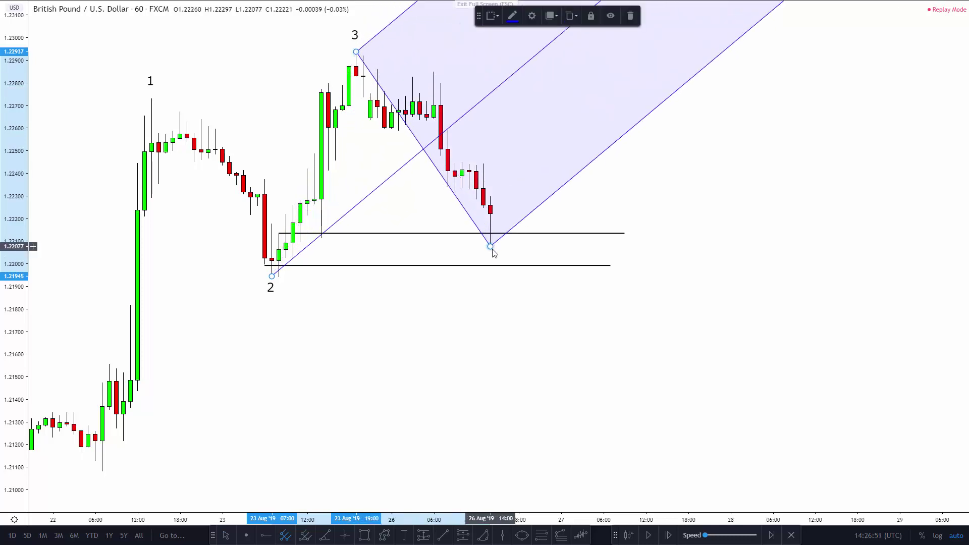
click(467, 328)
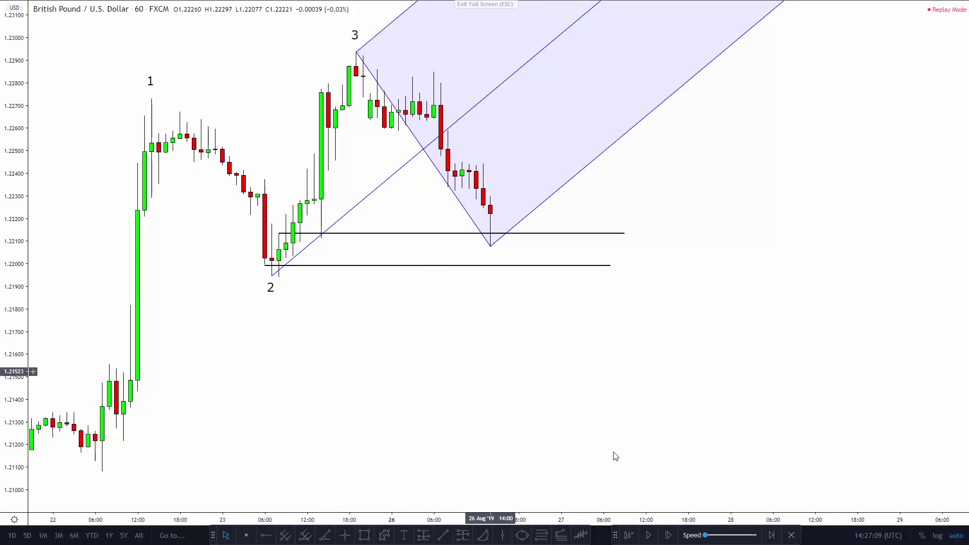
Step the replay forward about 17 hourly bars, then shift the chart to reveal earlier candles
click(670, 537)
click(670, 538)
click(670, 538)
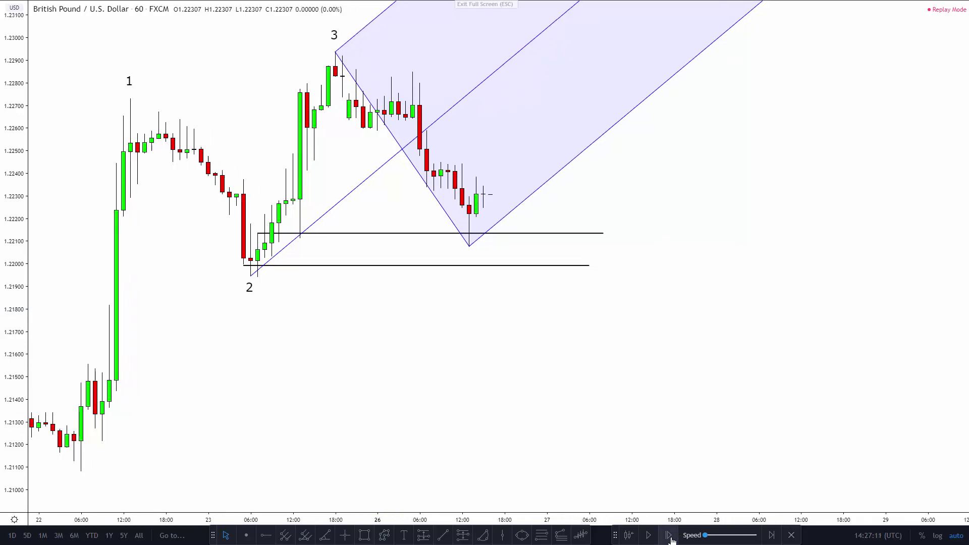
click(670, 538)
click(670, 537)
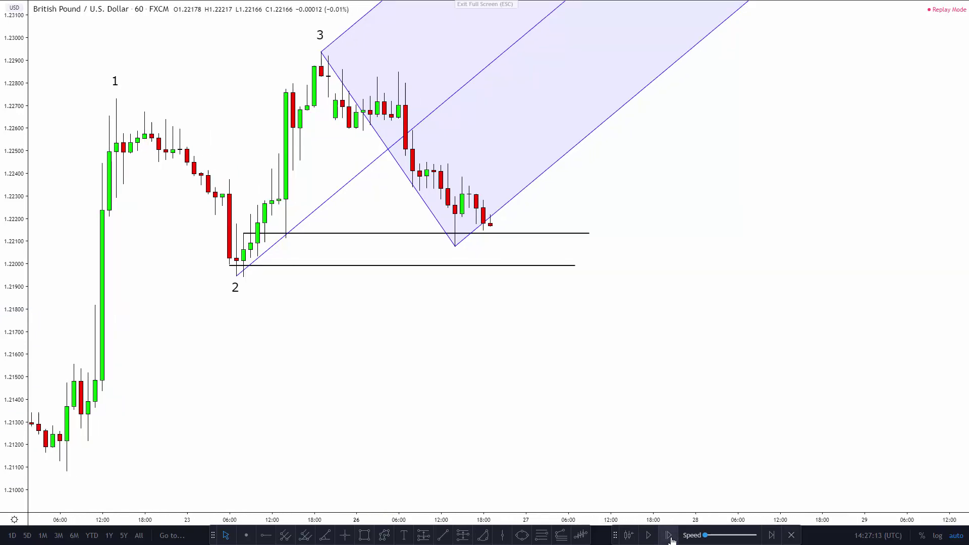
click(670, 537)
click(670, 537)
click(670, 537)
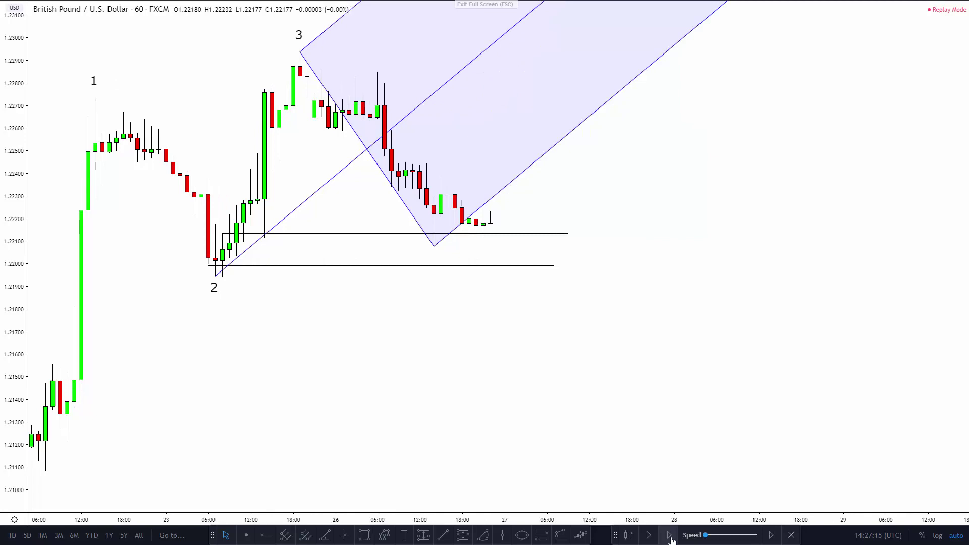
click(670, 538)
click(670, 537)
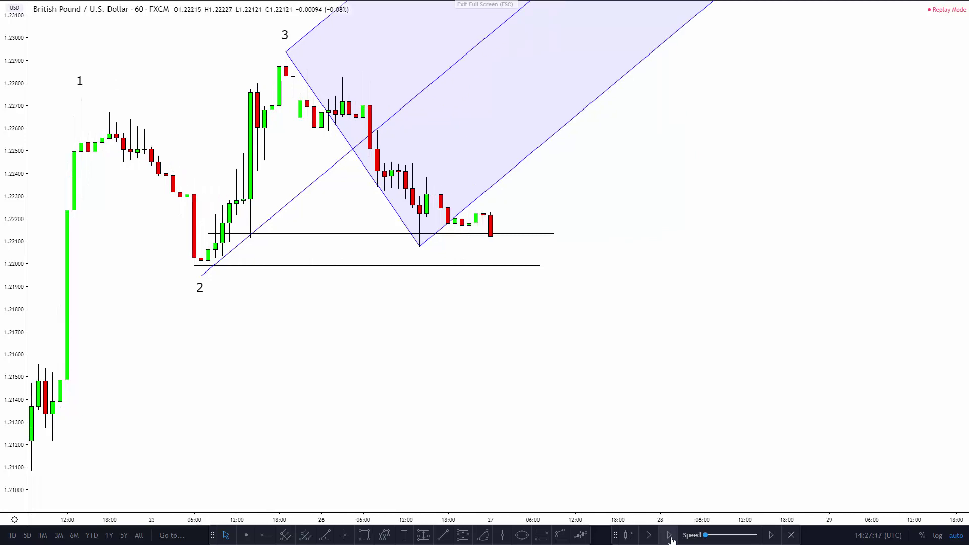
click(671, 538)
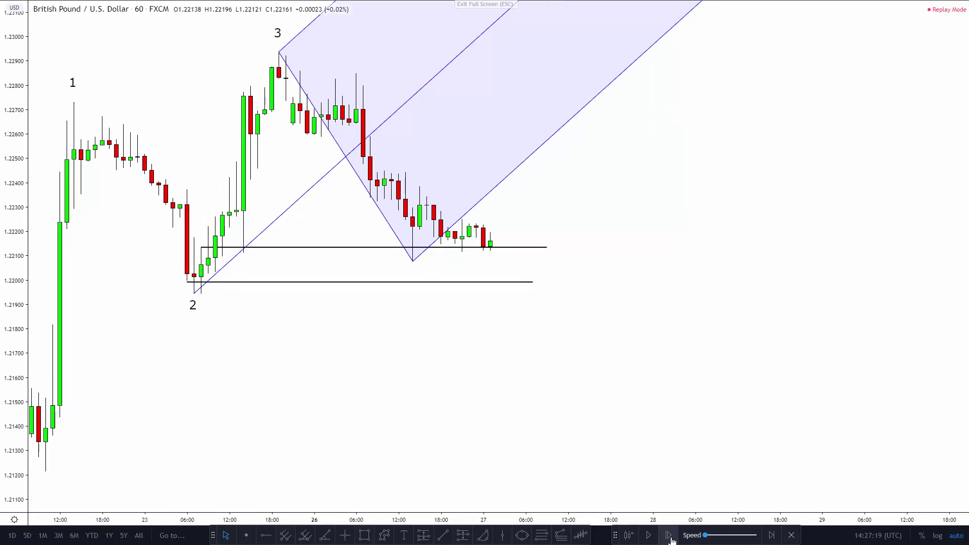
click(670, 537)
click(670, 537)
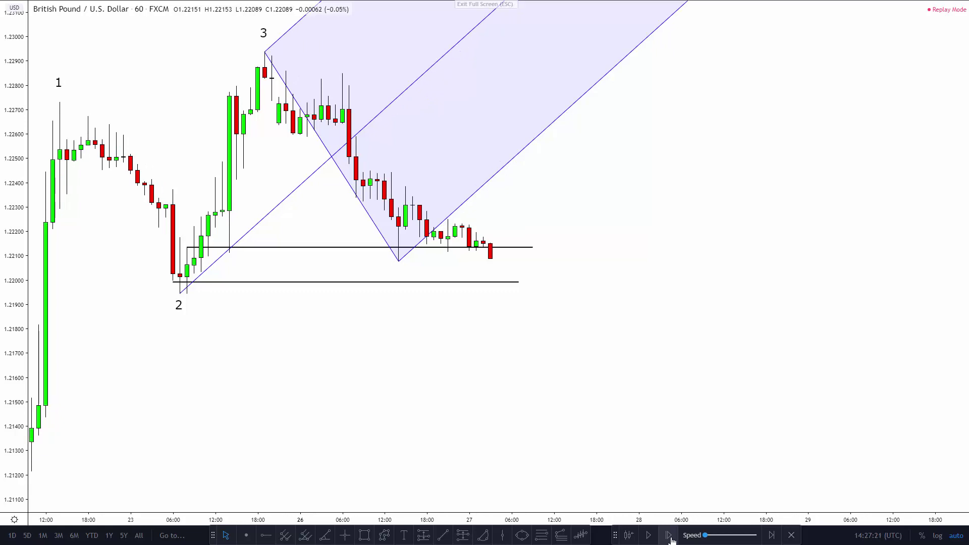
click(670, 537)
click(670, 537)
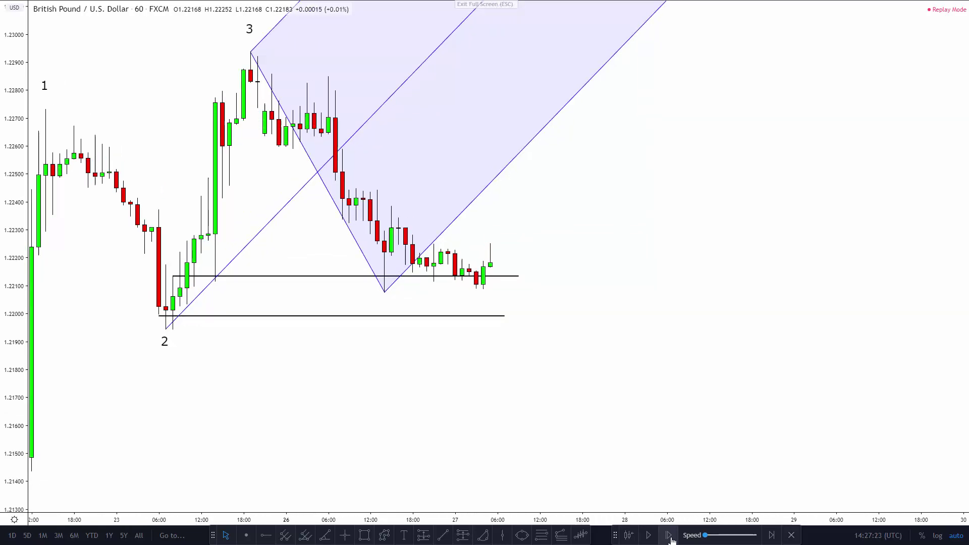
click(670, 537)
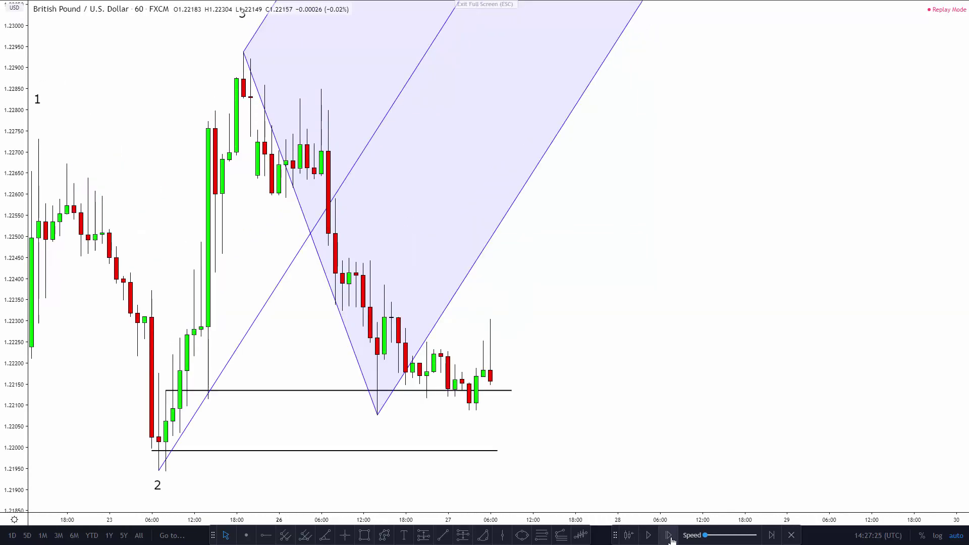
click(670, 538)
drag(628, 405, 691, 404)
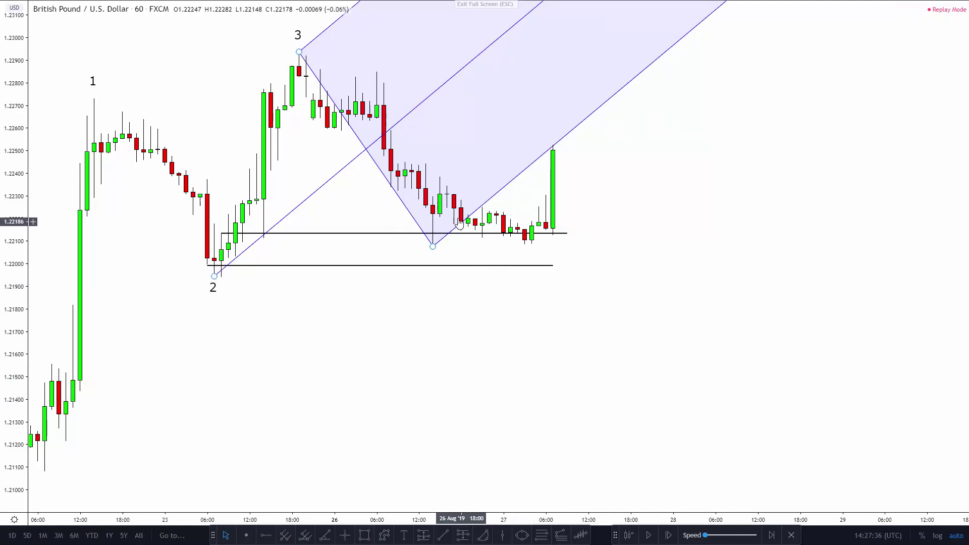
click(475, 265)
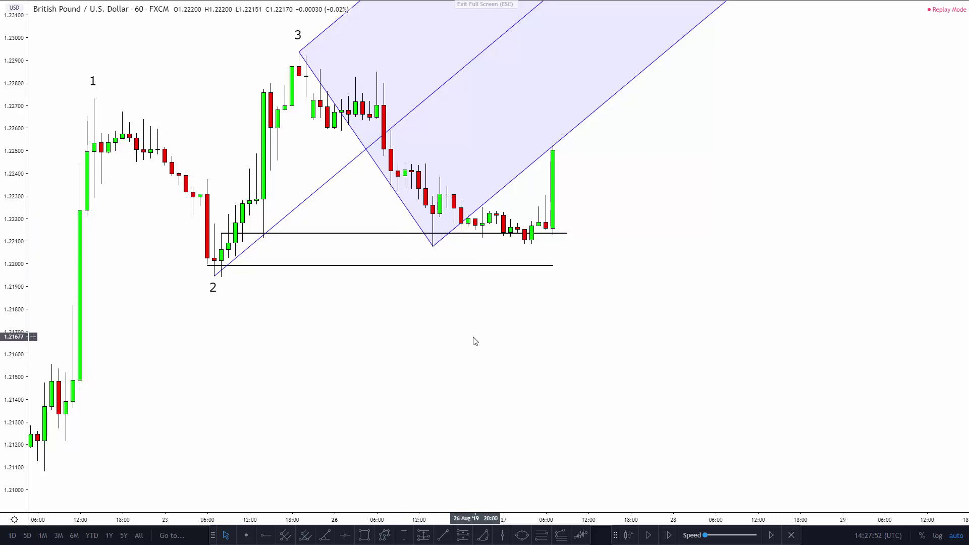
Draw a second pitchfork anchored at swing low 2, swing high 3 and the latest low
click(286, 538)
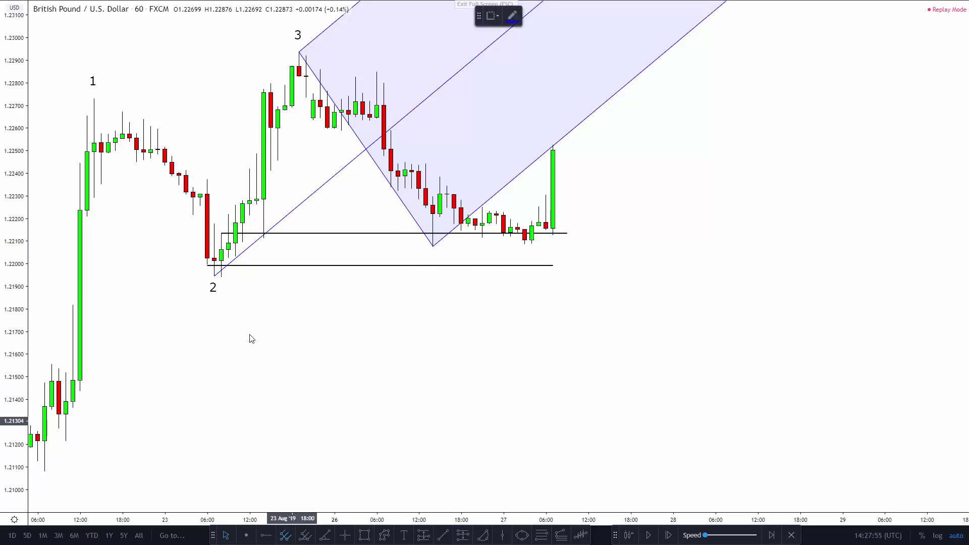
click(216, 278)
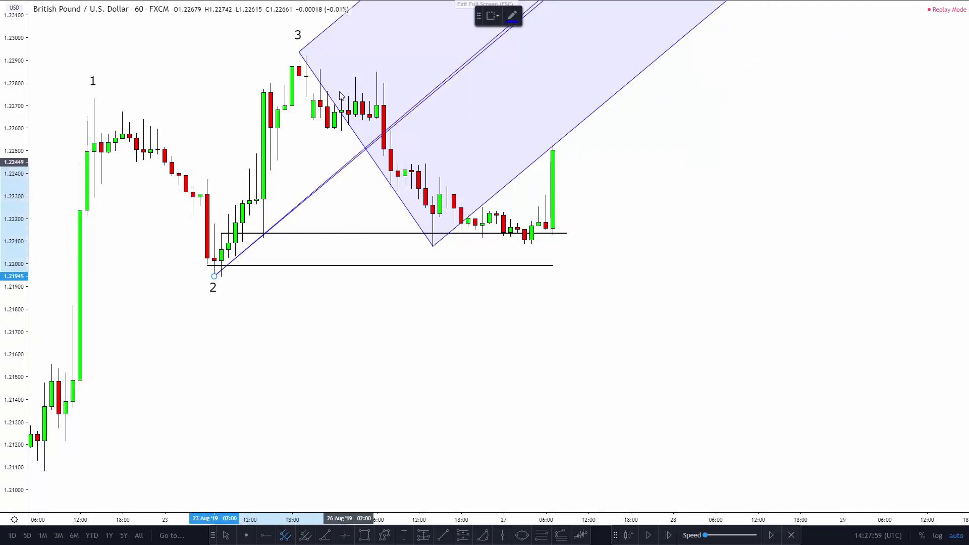
click(301, 54)
click(527, 245)
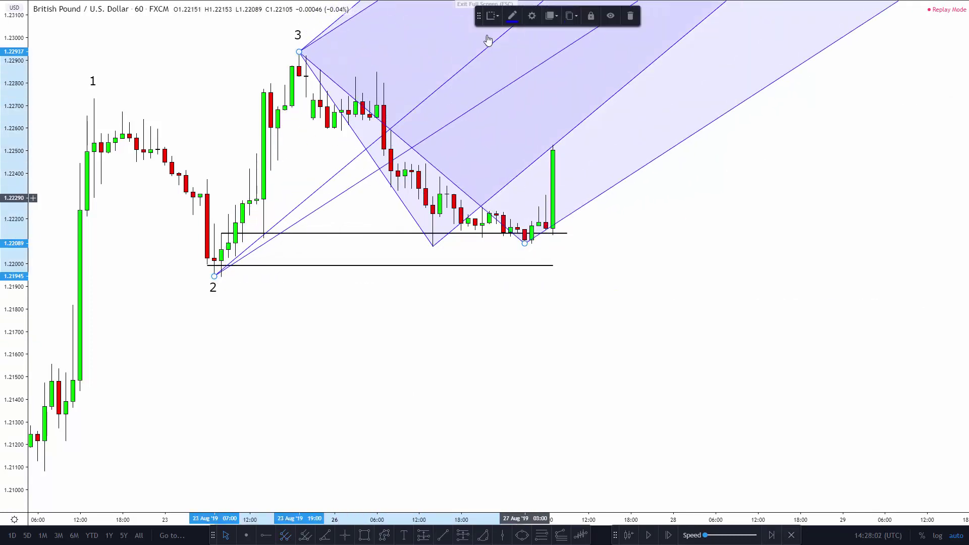
Colour the new pitchfork red
click(513, 16)
click(522, 51)
click(617, 281)
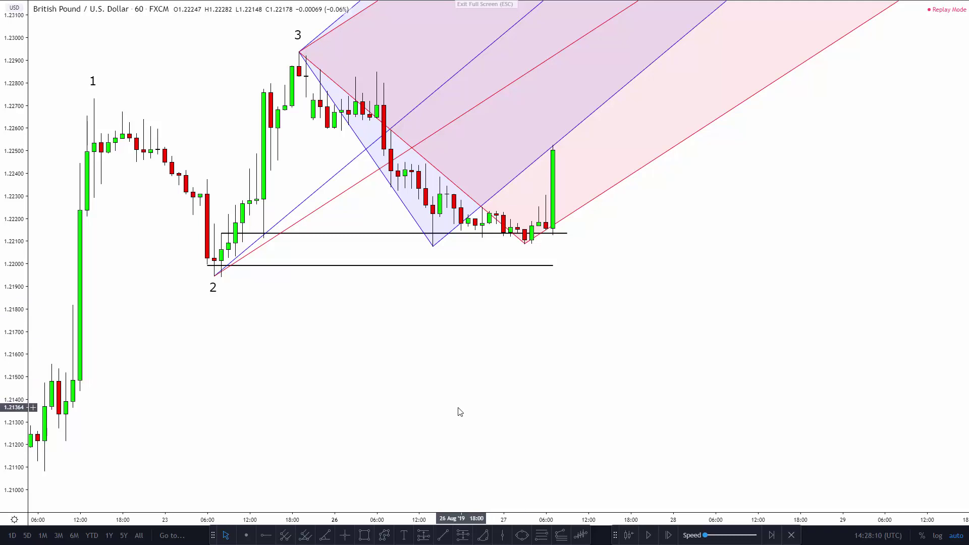
Run the replay forward about 18 hourly bars through the rally to 1.2310 and drop to 1.2155
drag(461, 411, 505, 407)
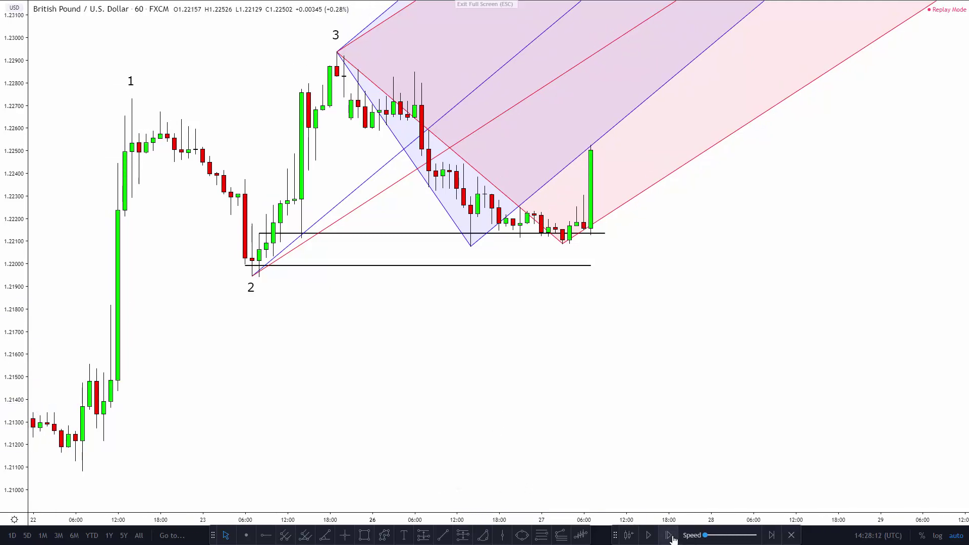
click(669, 535)
click(669, 535)
click(669, 535)
click(669, 535)
click(669, 535)
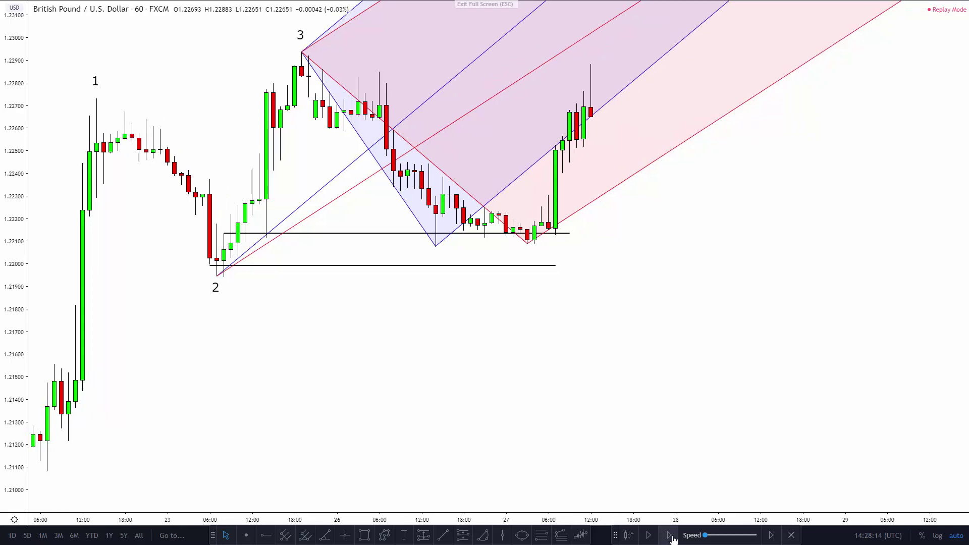
click(669, 535)
click(669, 535)
click(669, 536)
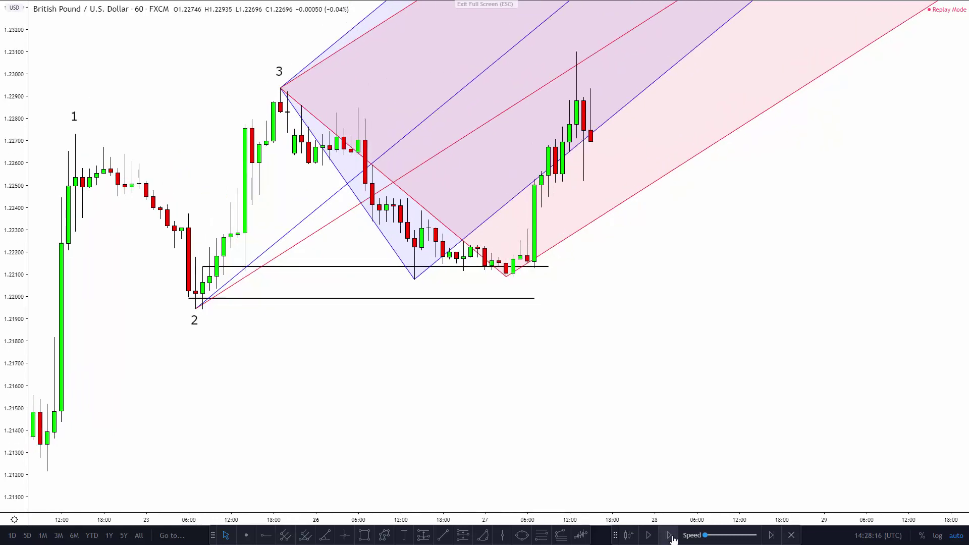
click(669, 535)
click(669, 535)
click(669, 535)
click(669, 535)
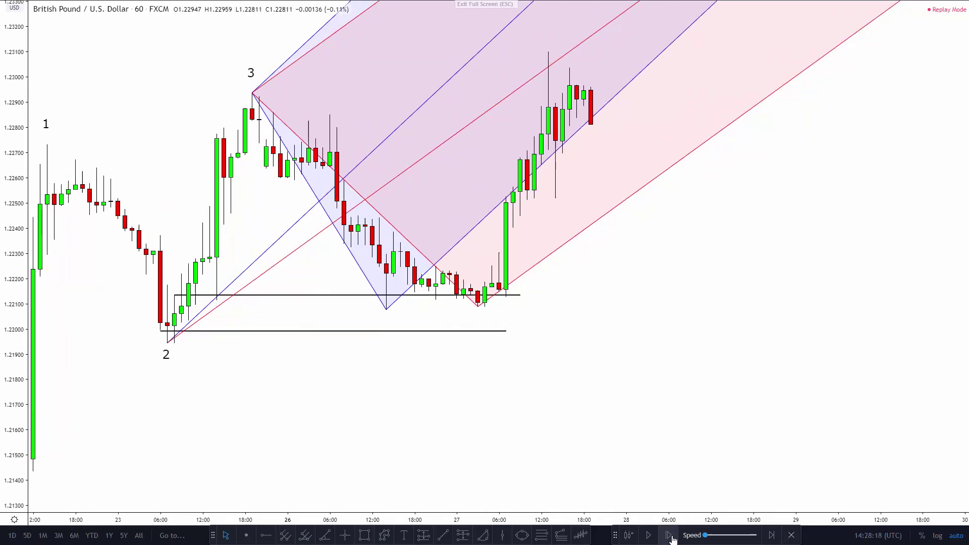
click(669, 536)
click(669, 535)
click(669, 535)
click(669, 535)
click(669, 535)
click(669, 535)
click(669, 535)
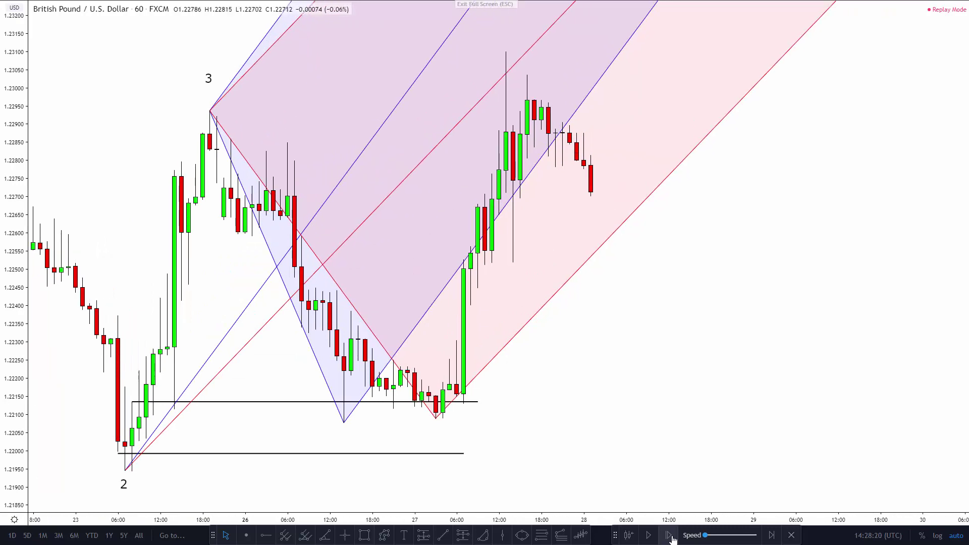
click(669, 535)
click(668, 535)
click(669, 535)
click(669, 535)
click(669, 535)
click(669, 535)
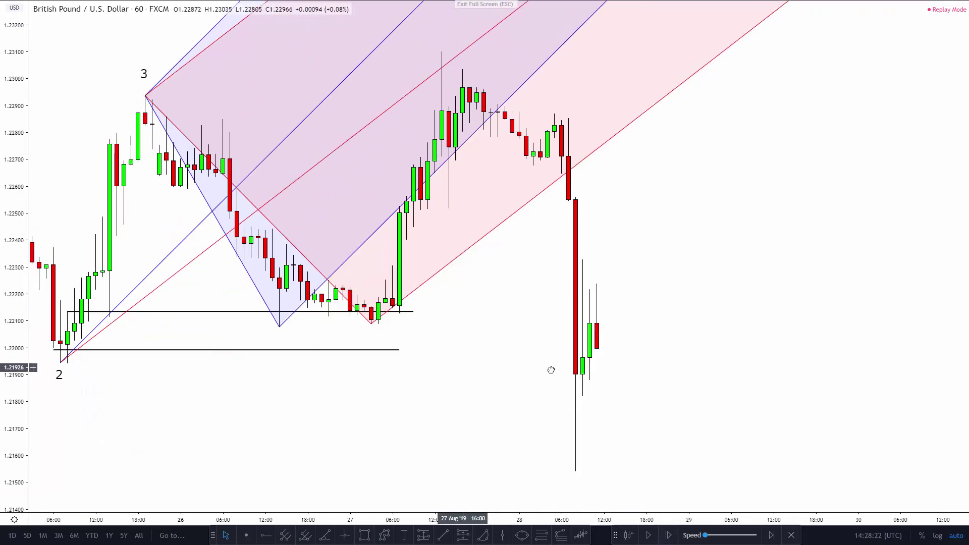
drag(552, 368, 613, 372)
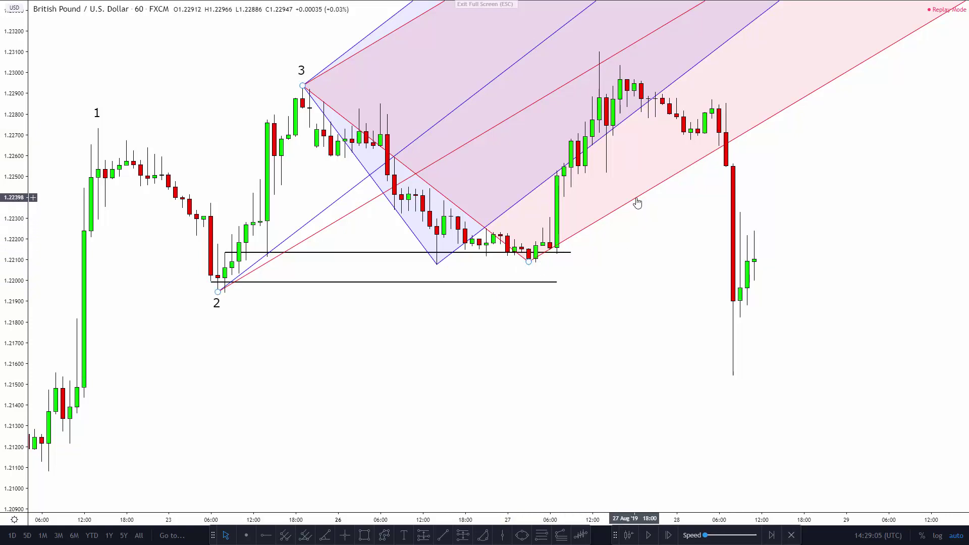
Delete the red pitchfork and switch the blue pitchfork to the Modified Schiff style
click(601, 225)
key(Delete)
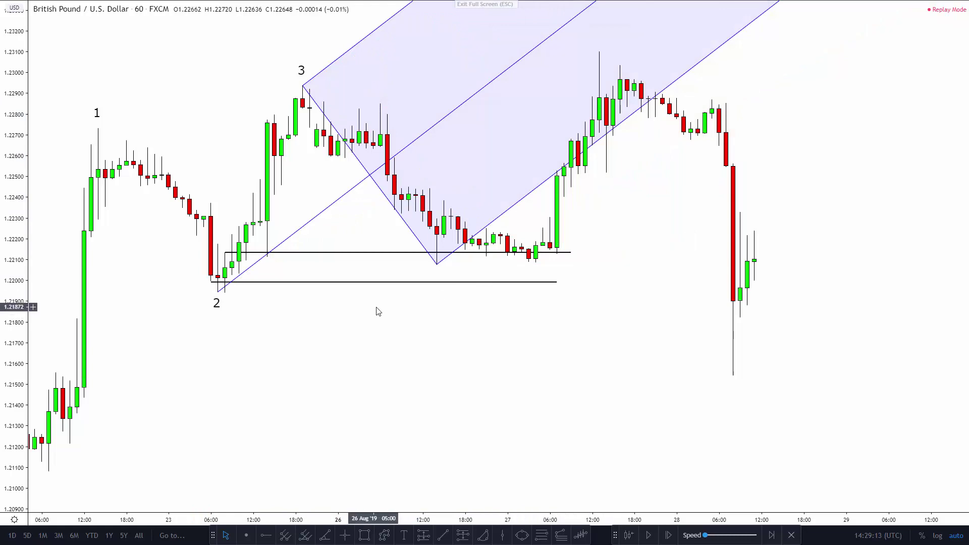
click(440, 129)
right_click(439, 129)
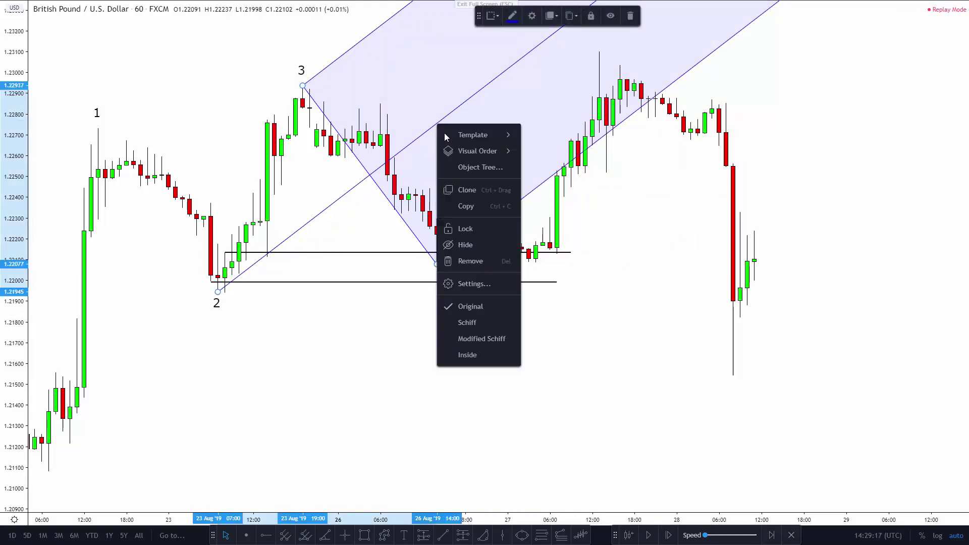
click(500, 344)
click(599, 301)
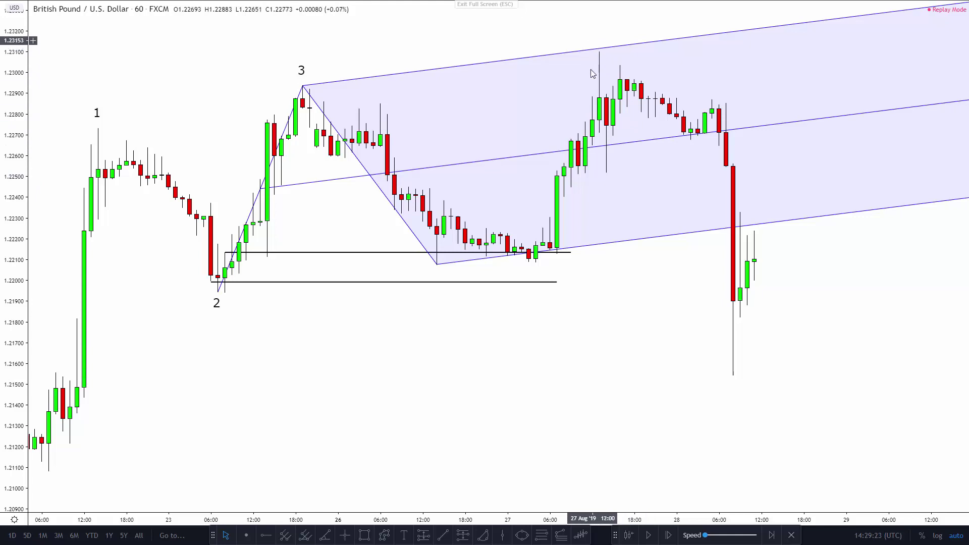
Set the blue pitchfork back to the Original style
right_click(488, 162)
click(520, 343)
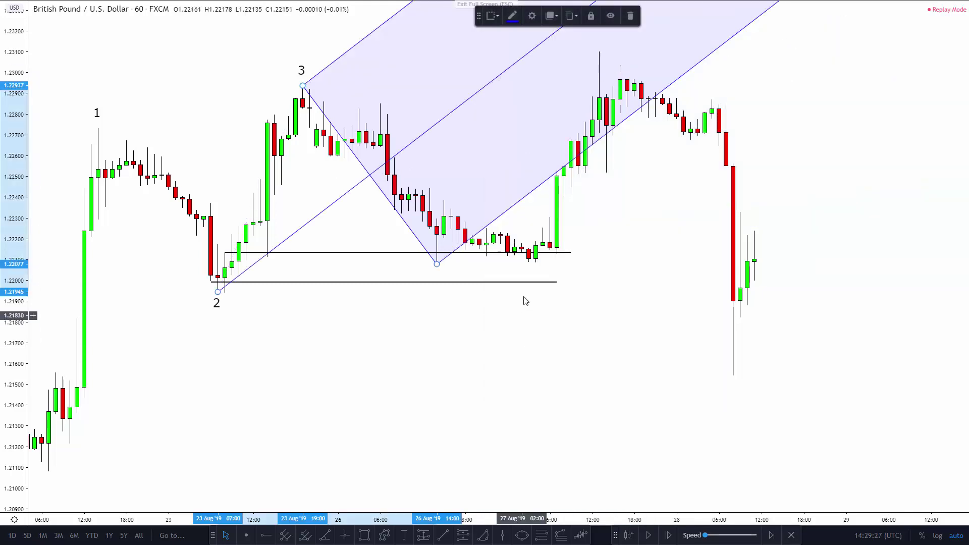
click(485, 328)
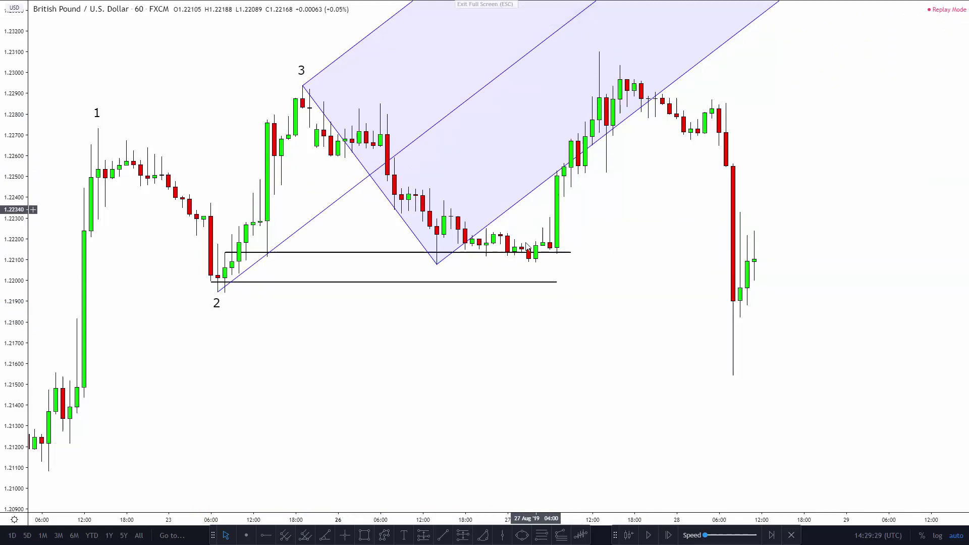
Drag the pitchfork lower by its median line, then select it again
drag(467, 101, 474, 168)
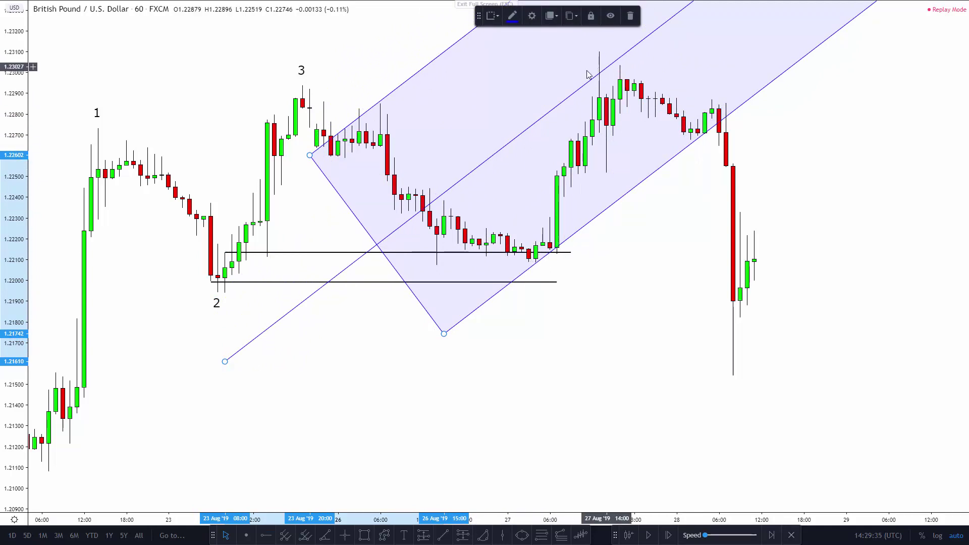
click(564, 319)
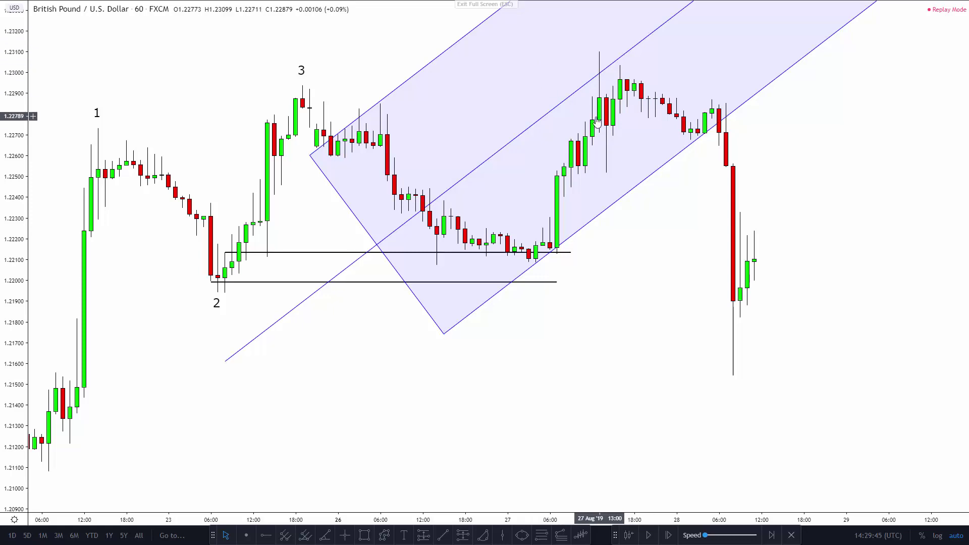
click(564, 107)
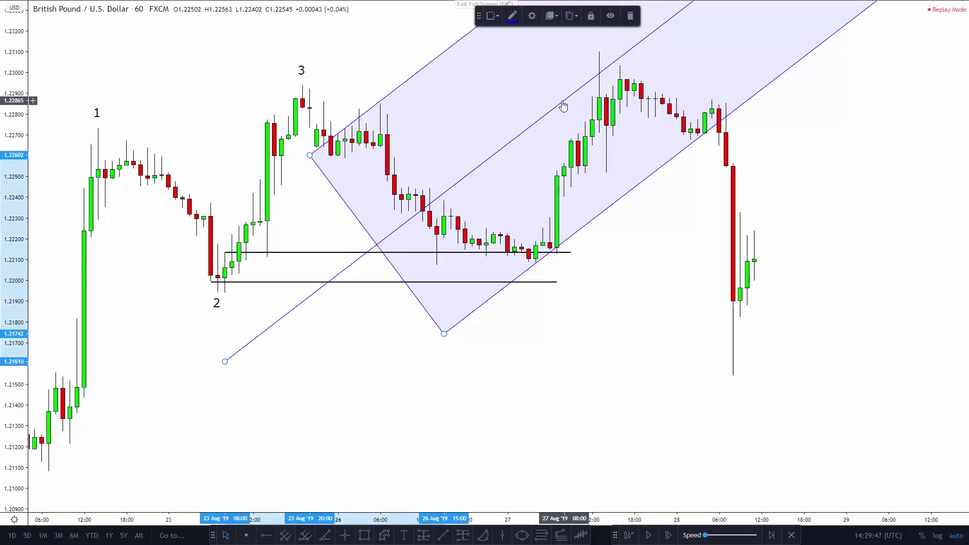
key(Delete)
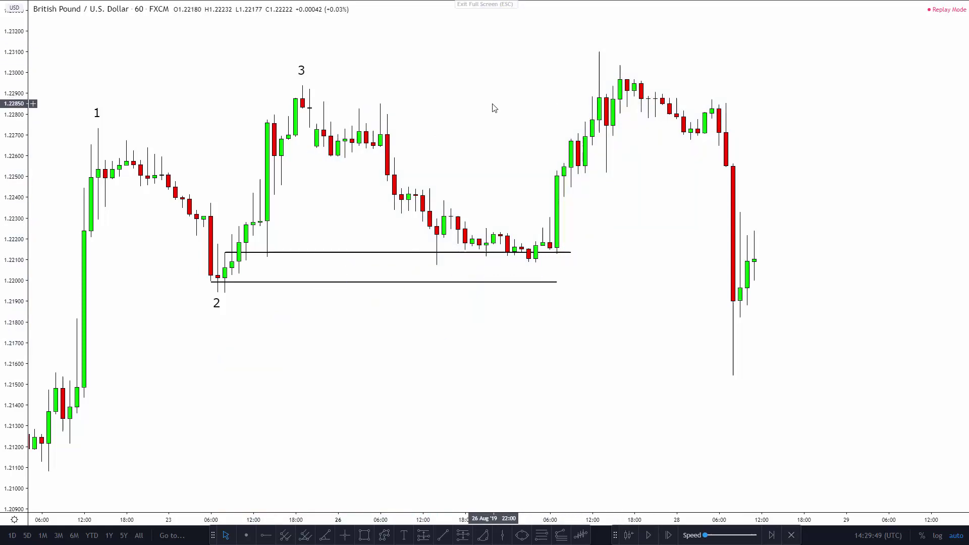